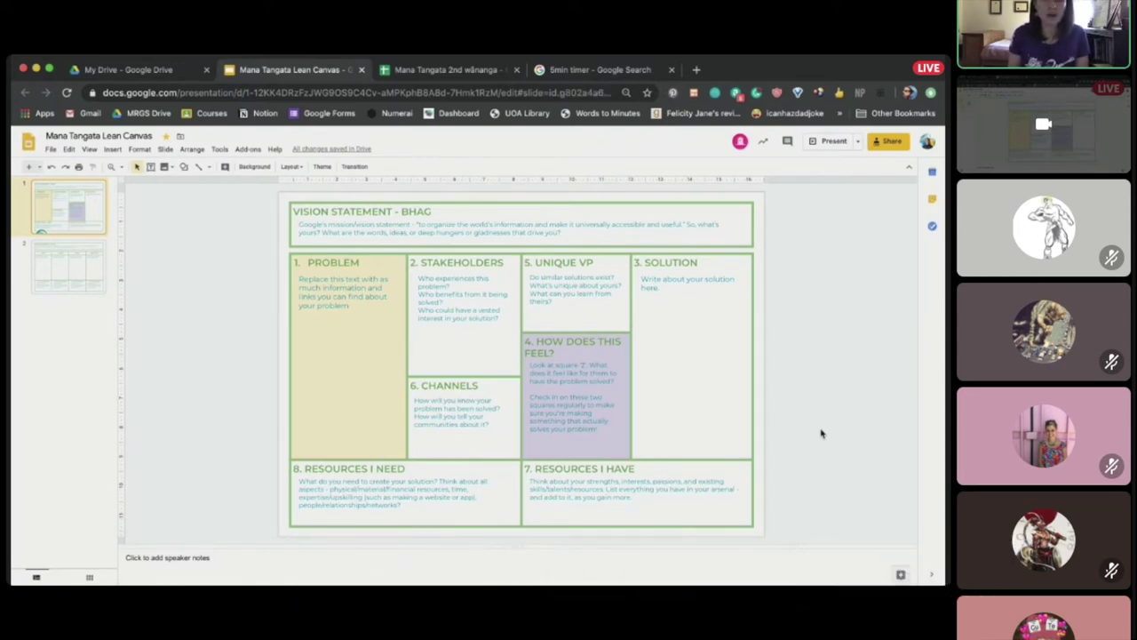
Go to slide 2 and select the May column's text box in the monthly plan
{"action": "key", "text": "Down"}
{"action": "left_click", "coordinate": [332, 319]}
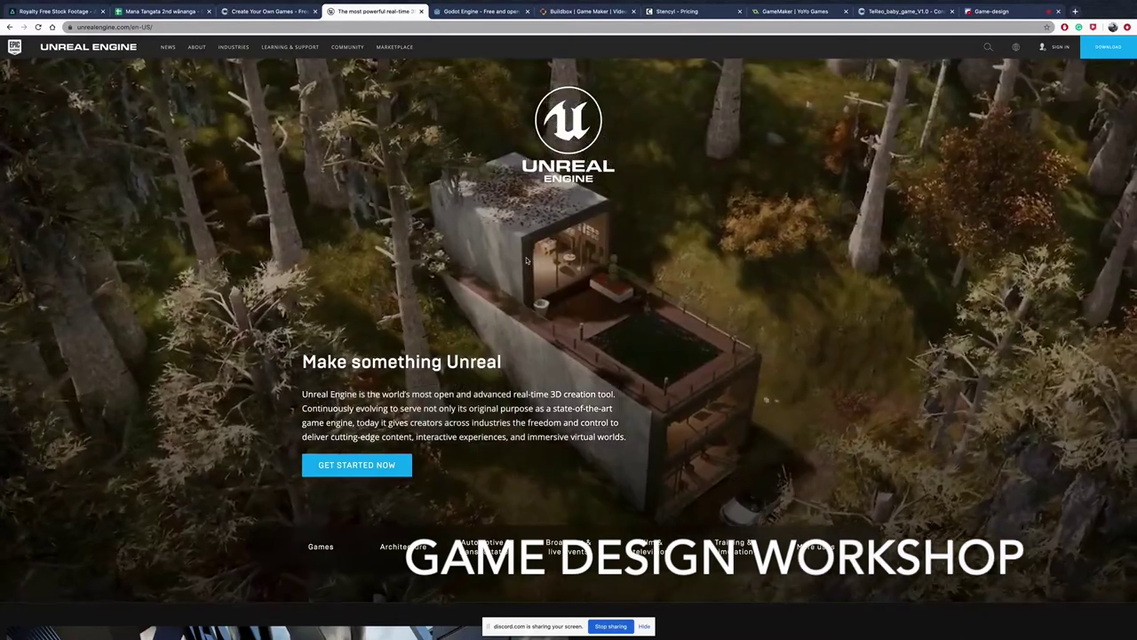
Scroll down through the game engine website in the browser
{"action": "scroll", "coordinate": [715, 432], "scroll_direction": "down", "scroll_amount": 15}
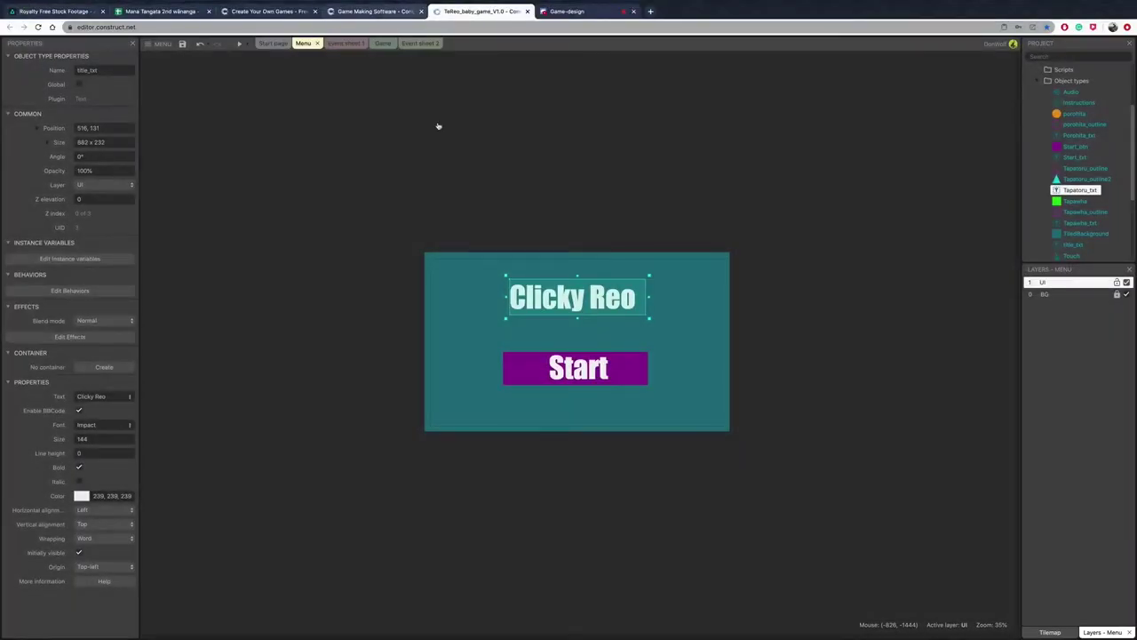
Deselect the Clicky Reo title on the Menu layout
{"action": "left_click", "coordinate": [846, 432]}
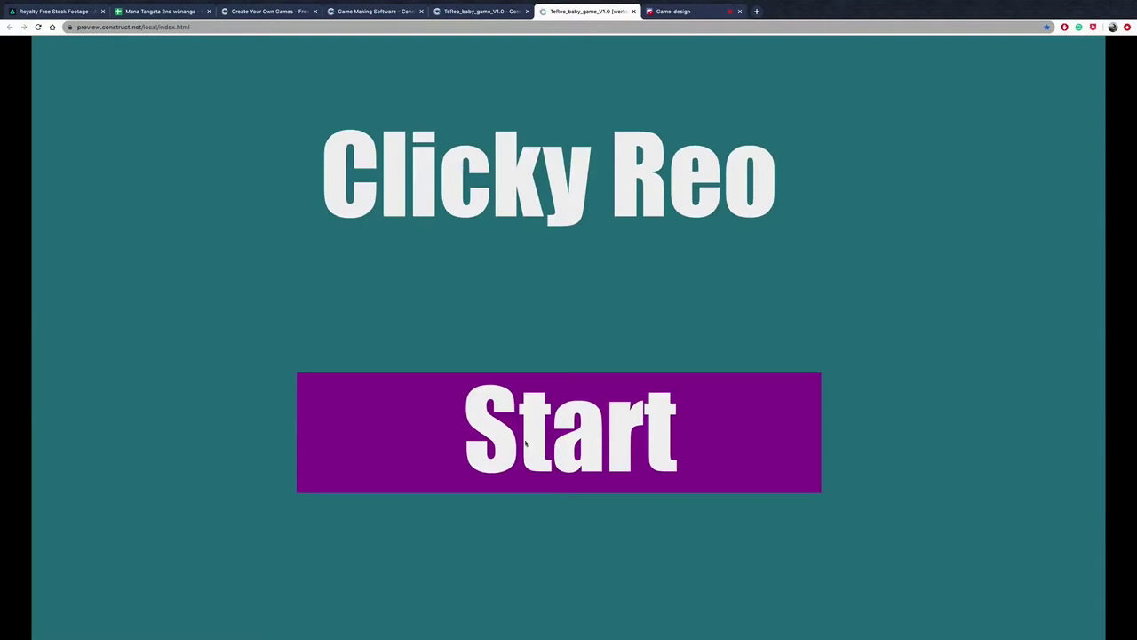
Start the game and drop the orange circle, green square and cyan triangle into their outlines
{"action": "left_click", "coordinate": [535, 438]}
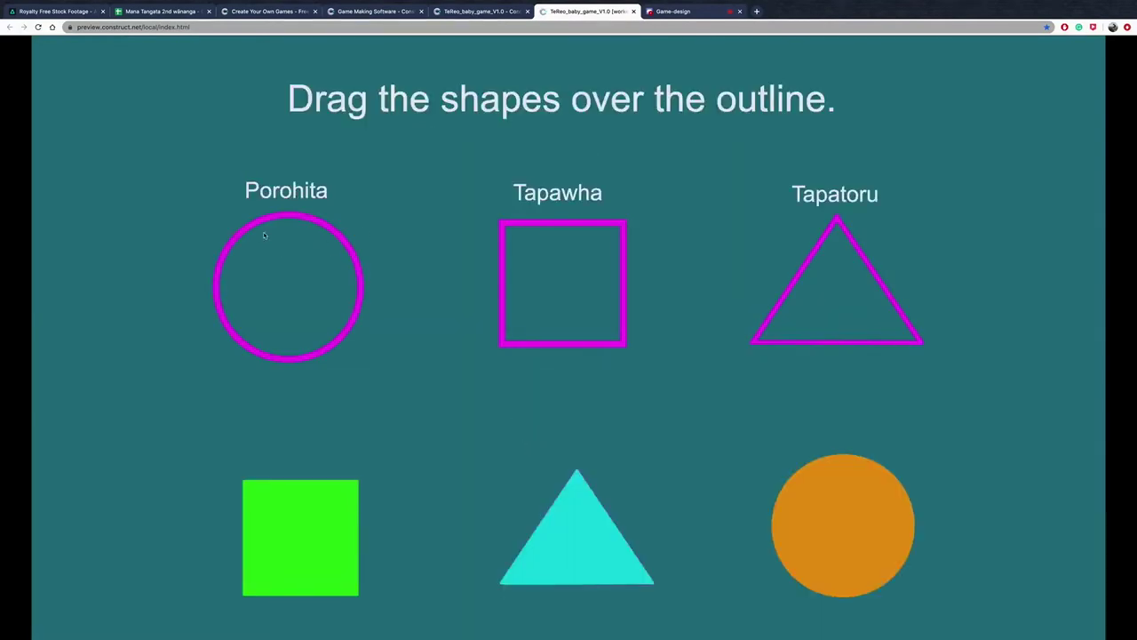
{"action": "mouse_move", "coordinate": [846, 525]}
{"action": "left_mouse_down"}
{"action": "mouse_move", "coordinate": [382, 376]}
{"action": "mouse_move", "coordinate": [292, 286]}
{"action": "left_mouse_up"}
{"action": "left_click_drag", "start_coordinate": [337, 519], "coordinate": [604, 266]}
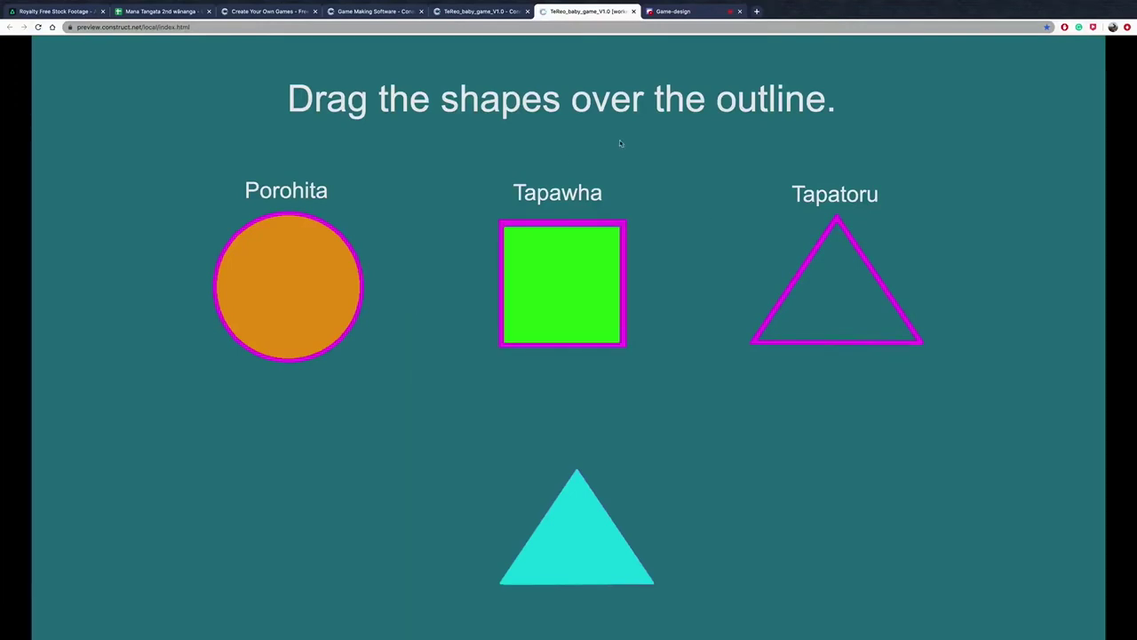
{"action": "left_click_drag", "start_coordinate": [561, 554], "coordinate": [811, 336]}
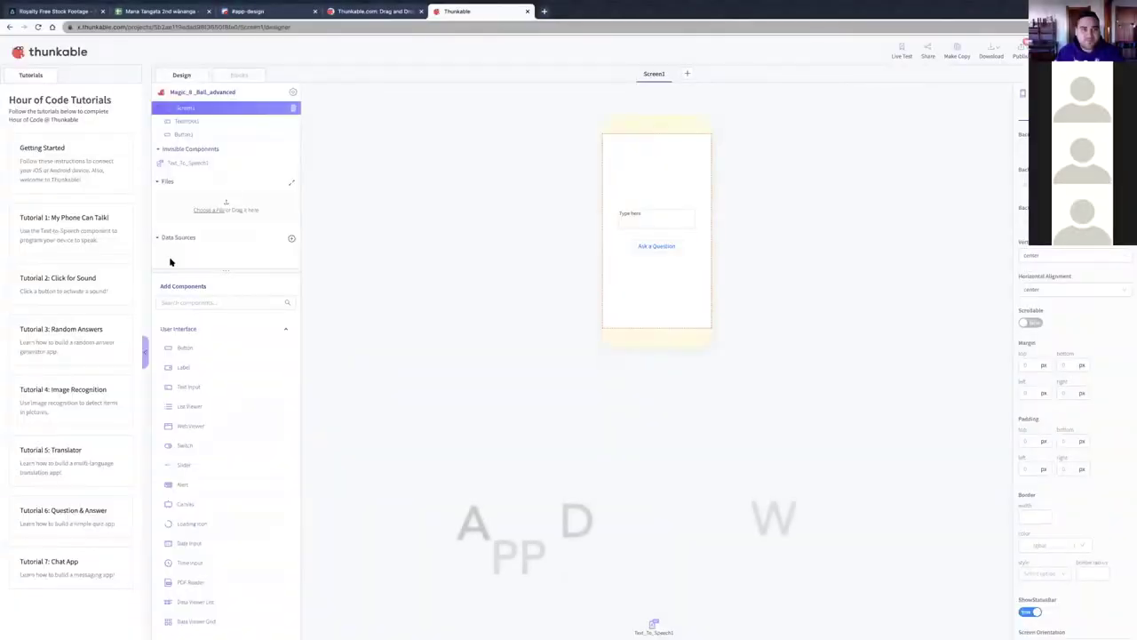
Review TextInput1 and Button1, then plug the question variable into the Text_To_Speech1 join
{"action": "left_click", "coordinate": [635, 224]}
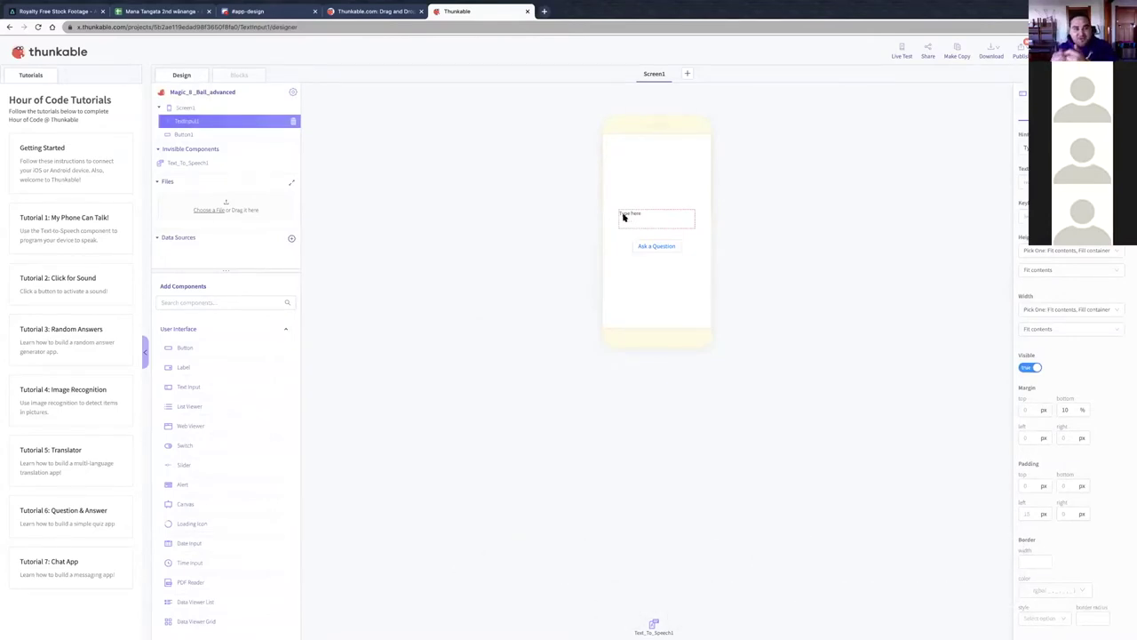
{"action": "left_click", "coordinate": [661, 249]}
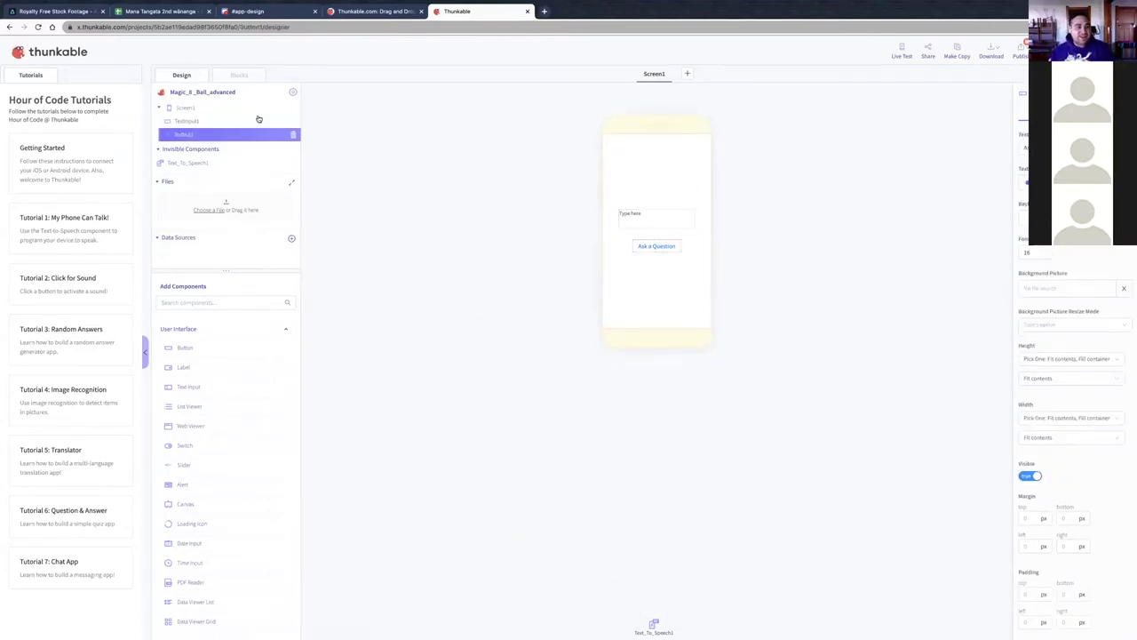
{"action": "left_click", "coordinate": [237, 76]}
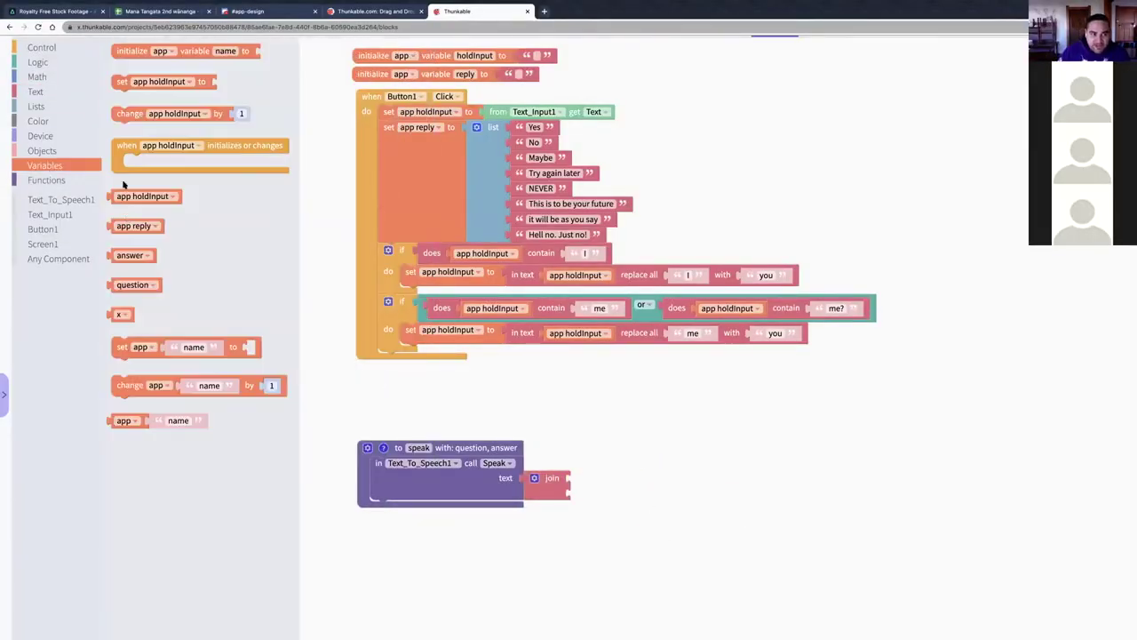
{"action": "left_click_drag", "start_coordinate": [113, 285], "coordinate": [573, 478]}
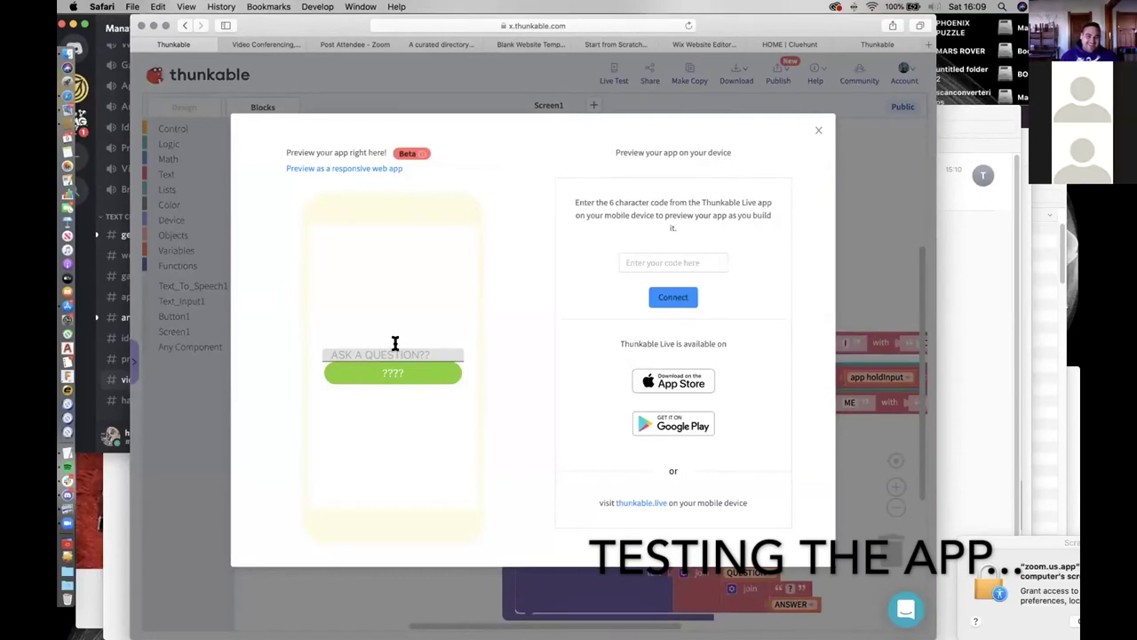
Enter 'DOES THIS WORK' in the preview's question field, submit it with ????, and close the preview
{"action": "left_click", "coordinate": [396, 345]}
{"action": "type", "text": "DOES THIS WORK NOWS"}
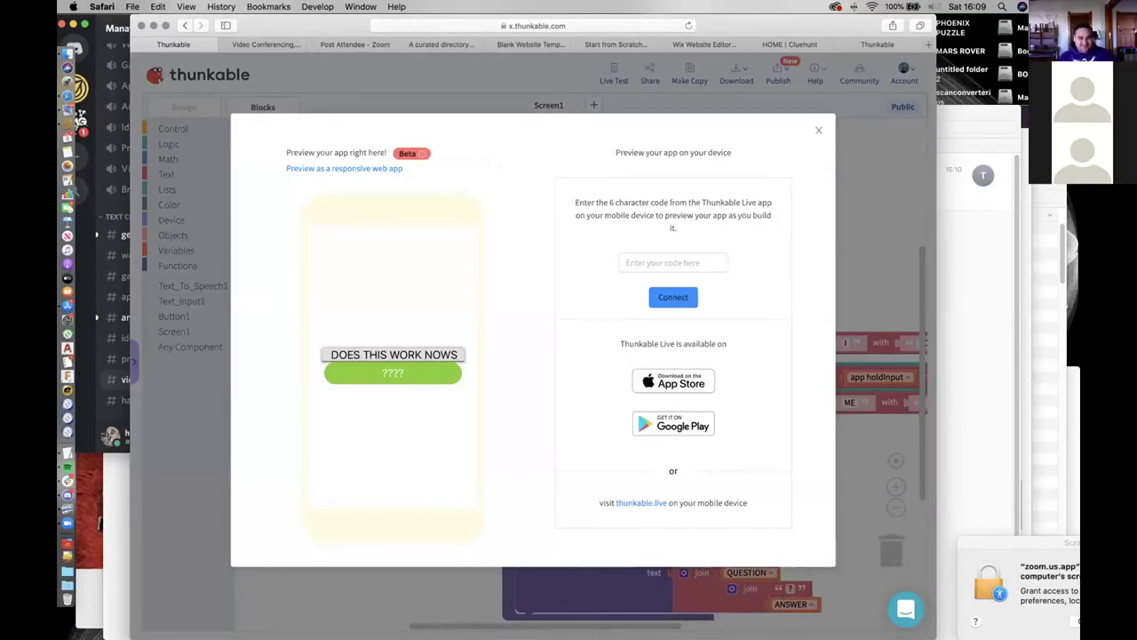
{"action": "key", "text": "BackSpace"}
{"action": "left_click", "coordinate": [392, 376]}
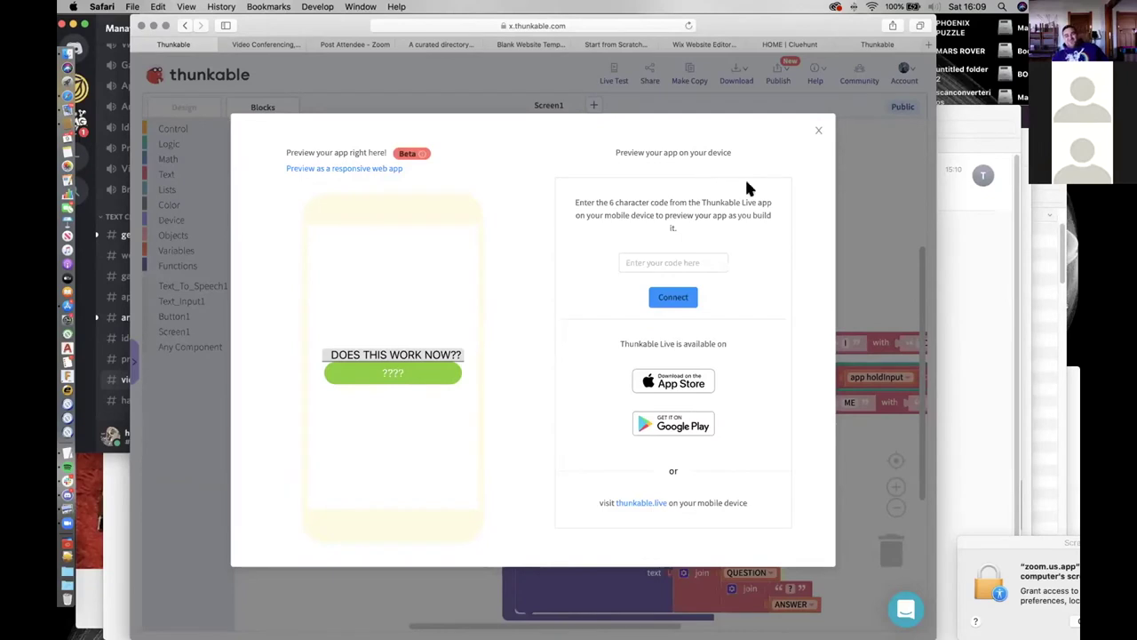
{"action": "left_click", "coordinate": [812, 131]}
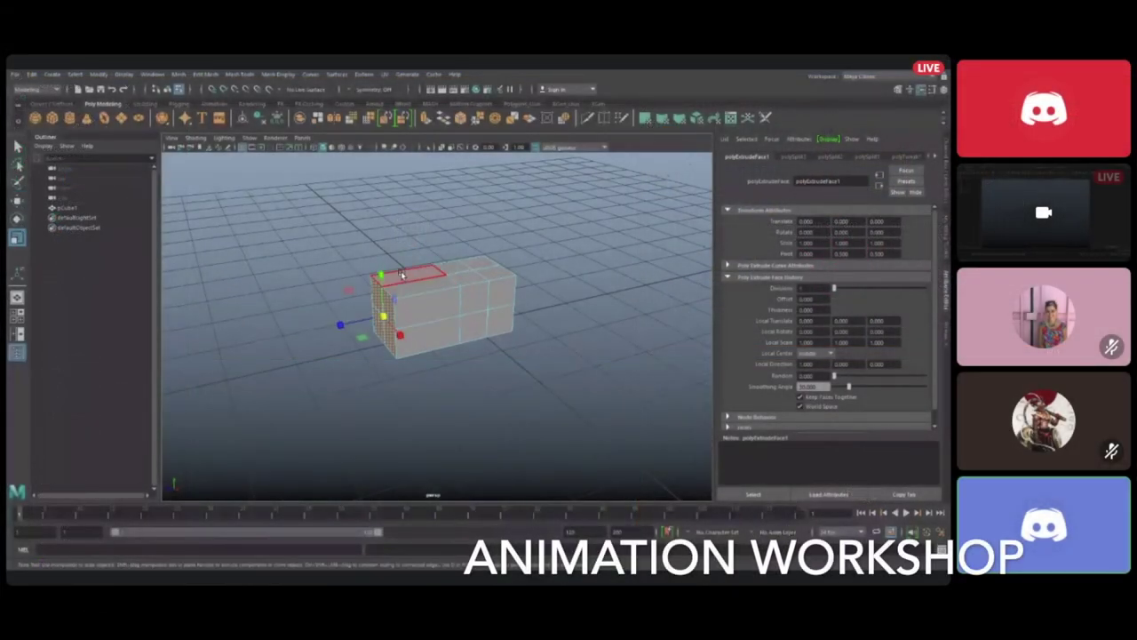
Shrink the end face to taper the box, then extrude a face and pull it out
{"action": "left_click_drag", "start_coordinate": [384, 317], "coordinate": [401, 331]}
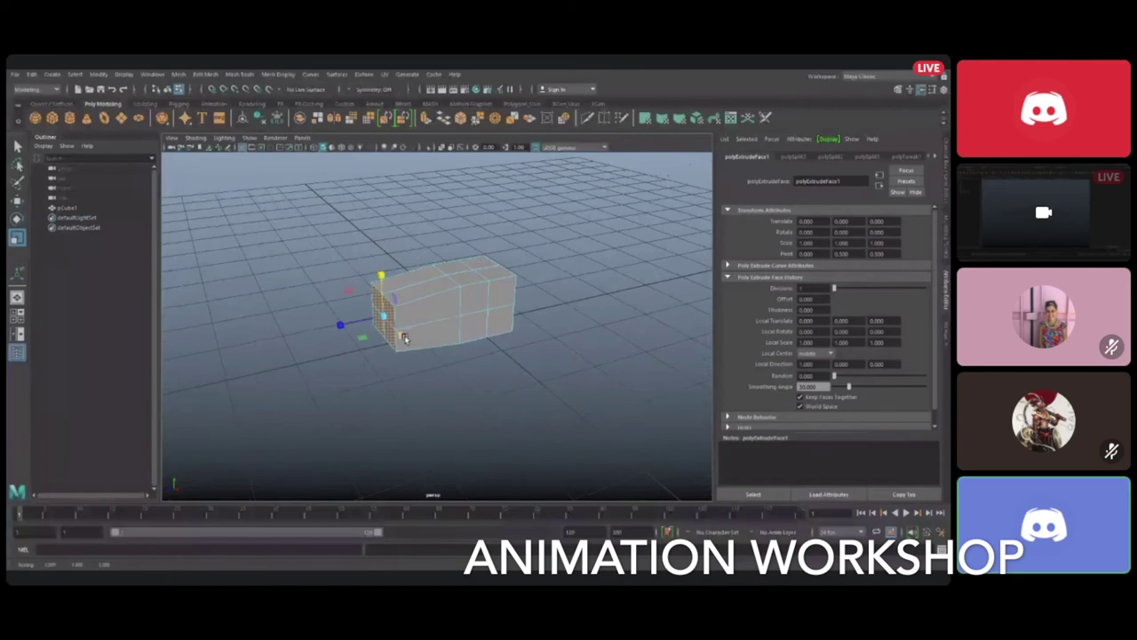
{"action": "left_click", "coordinate": [462, 378]}
{"action": "mouse_move", "coordinate": [462, 379]}
{"action": "left_mouse_down"}
{"action": "mouse_move", "coordinate": [495, 363]}
{"action": "mouse_move", "coordinate": [436, 355]}
{"action": "mouse_move", "coordinate": [497, 360]}
{"action": "left_mouse_up"}
{"action": "left_click", "coordinate": [417, 293]}
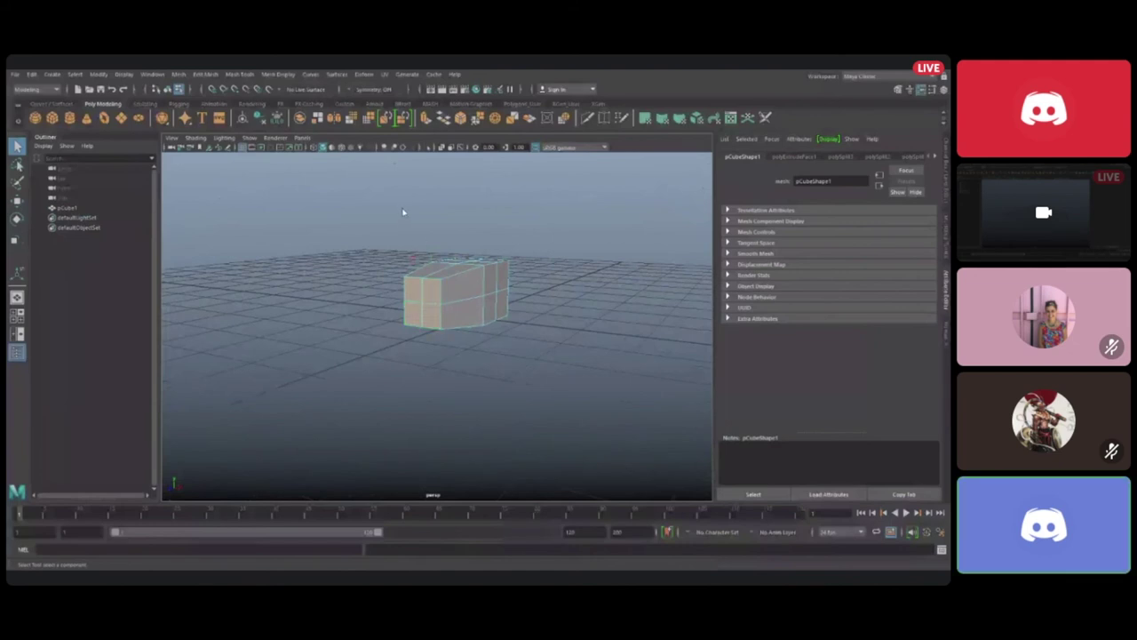
{"action": "key", "text": "ctrl+e"}
{"action": "key", "text": "ctrl+e"}
{"action": "mouse_move", "coordinate": [419, 268]}
{"action": "left_mouse_down"}
{"action": "mouse_move", "coordinate": [365, 399]}
{"action": "mouse_move", "coordinate": [323, 317]}
{"action": "mouse_move", "coordinate": [292, 310]}
{"action": "mouse_move", "coordinate": [251, 324]}
{"action": "mouse_move", "coordinate": [381, 347]}
{"action": "mouse_move", "coordinate": [421, 391]}
{"action": "mouse_move", "coordinate": [426, 305]}
{"action": "left_mouse_up"}
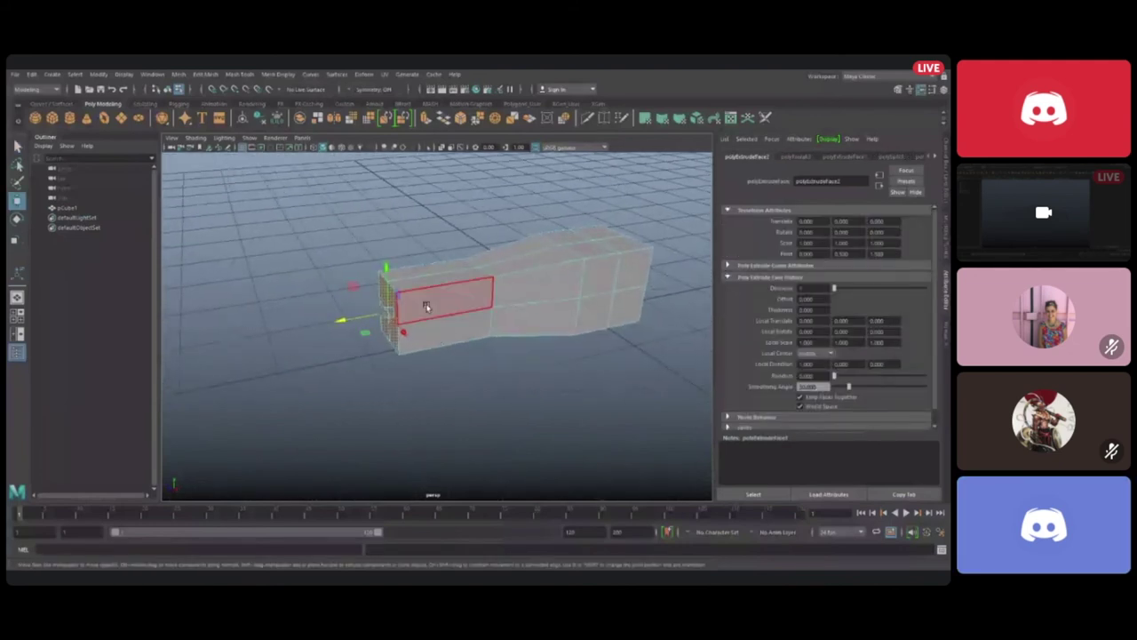
Select the mesh's left end face and change its manipulator orientation
{"action": "left_click", "coordinate": [387, 272]}
{"action": "left_click", "coordinate": [403, 331]}
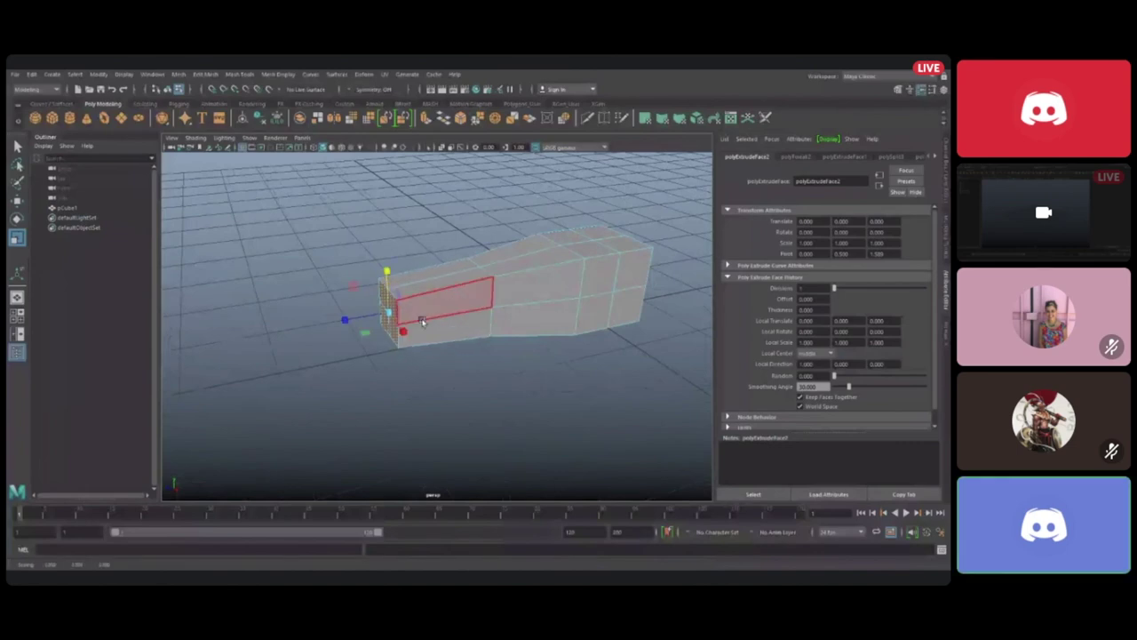
{"action": "mouse_move", "coordinate": [457, 398]}
{"action": "left_mouse_down"}
{"action": "mouse_move", "coordinate": [503, 391]}
{"action": "mouse_move", "coordinate": [467, 391]}
{"action": "mouse_move", "coordinate": [515, 310]}
{"action": "mouse_move", "coordinate": [515, 348]}
{"action": "mouse_move", "coordinate": [373, 294]}
{"action": "mouse_move", "coordinate": [361, 258]}
{"action": "left_mouse_up"}
{"action": "left_click", "coordinate": [466, 391]}
{"action": "scroll", "coordinate": [361, 257], "scroll_direction": "down", "scroll_amount": 5}
{"action": "left_click", "coordinate": [417, 293]}
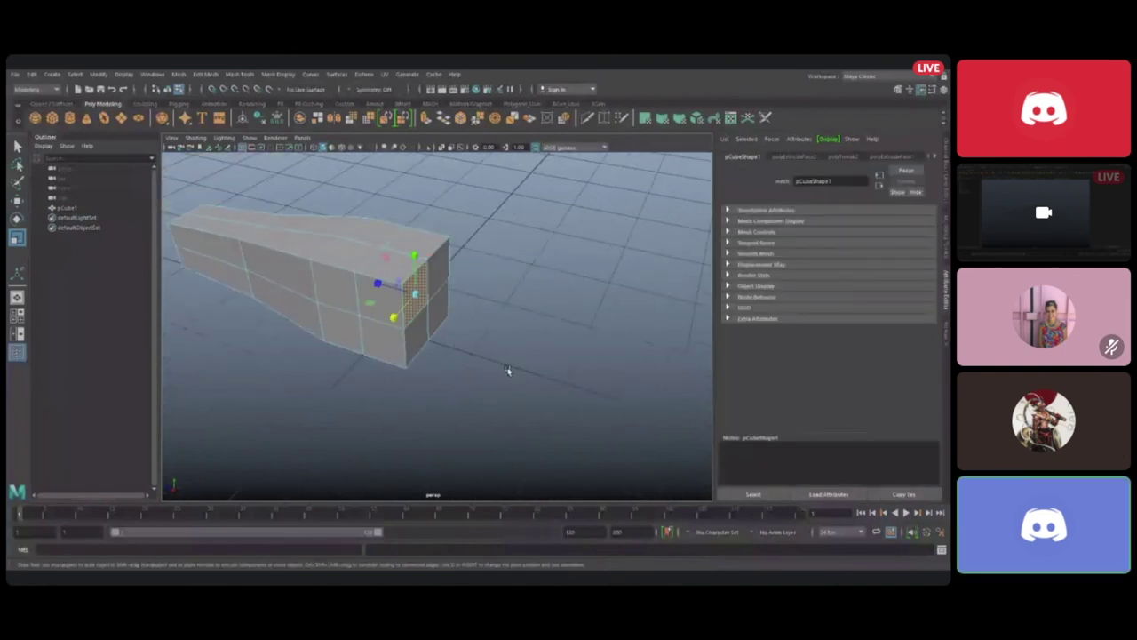
{"action": "left_click", "coordinate": [506, 370]}
{"action": "mouse_move", "coordinate": [482, 386]}
{"action": "left_mouse_down"}
{"action": "mouse_move", "coordinate": [516, 376]}
{"action": "mouse_move", "coordinate": [446, 261]}
{"action": "left_mouse_up"}
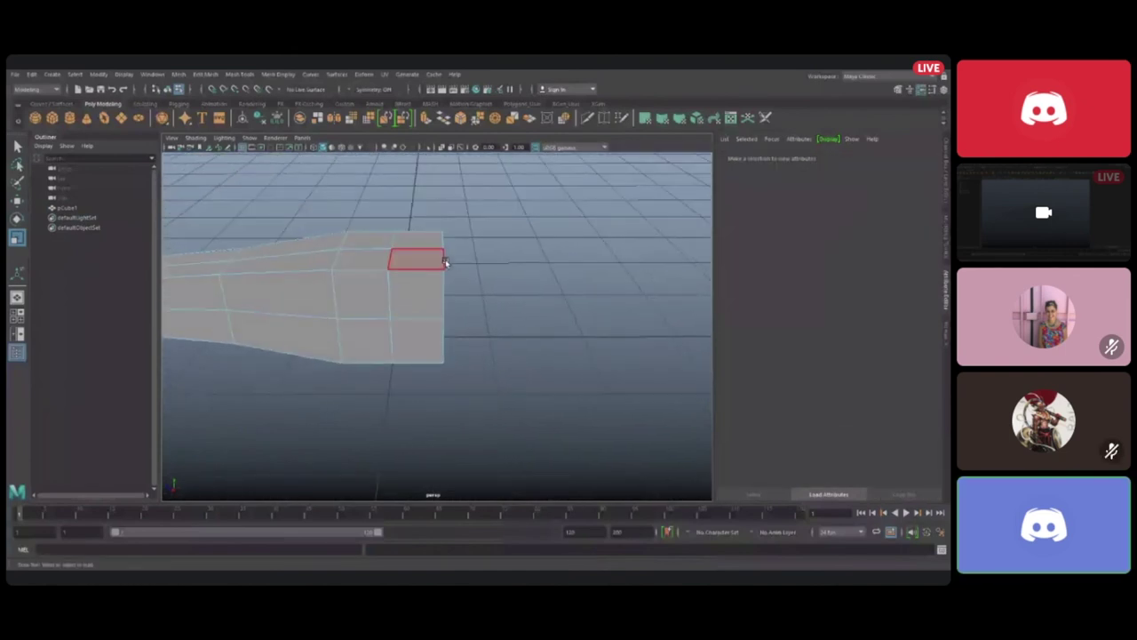
{"action": "left_click_drag", "start_coordinate": [426, 219], "coordinate": [571, 414]}
{"action": "scroll", "coordinate": [533, 382], "scroll_direction": "down", "scroll_amount": 3}
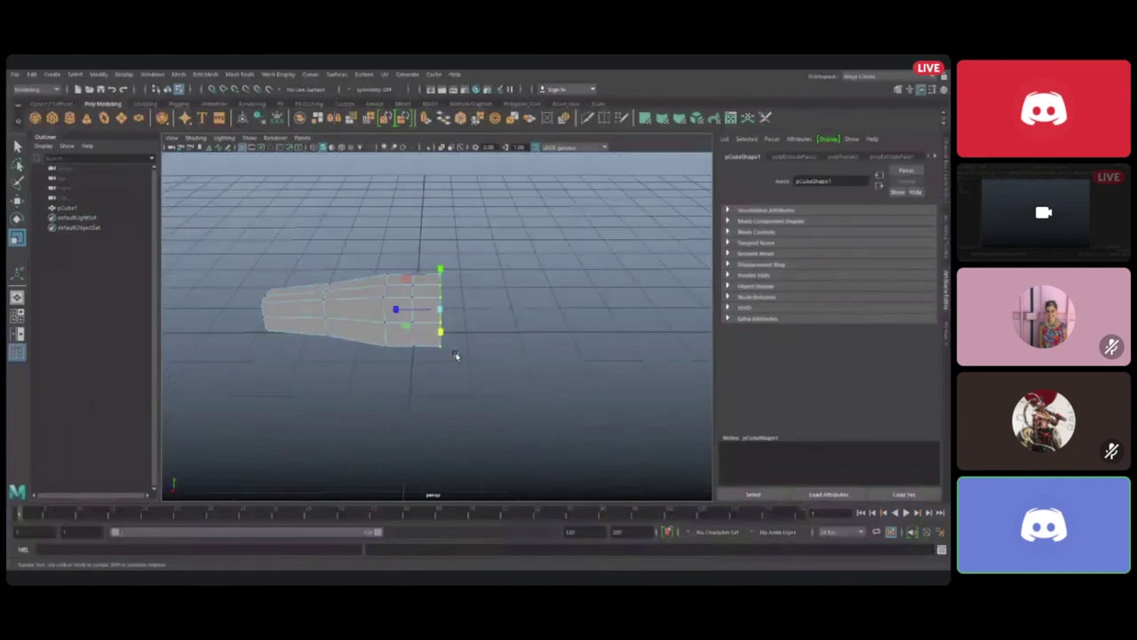
{"action": "mouse_move", "coordinate": [456, 355]}
{"action": "left_mouse_down"}
{"action": "mouse_move", "coordinate": [397, 326]}
{"action": "mouse_move", "coordinate": [406, 310]}
{"action": "mouse_move", "coordinate": [498, 316]}
{"action": "left_mouse_up"}
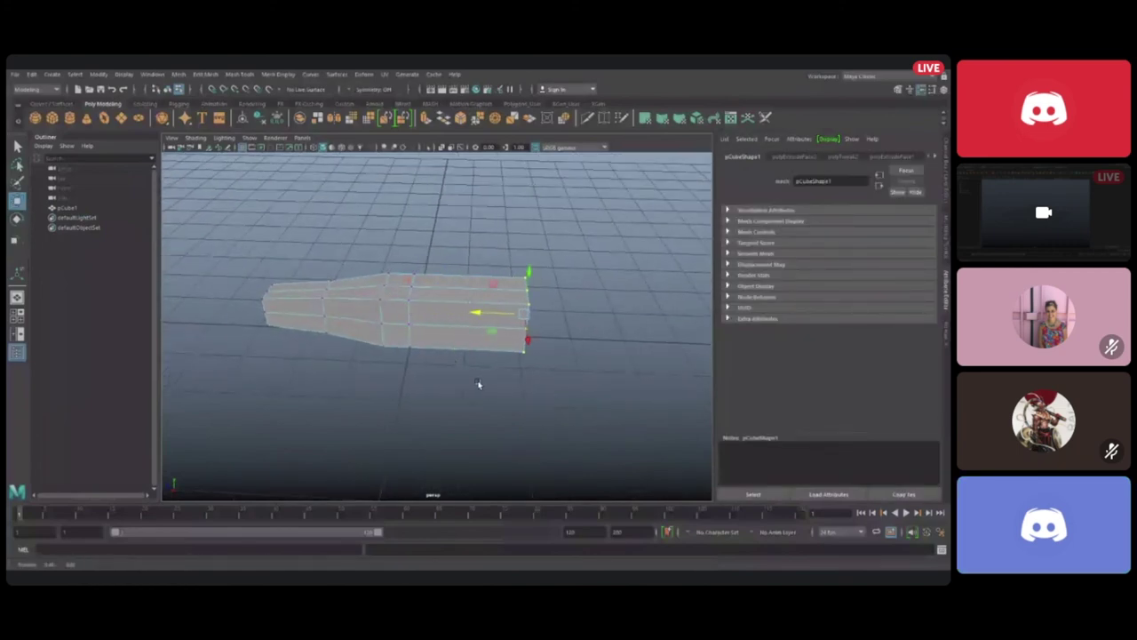